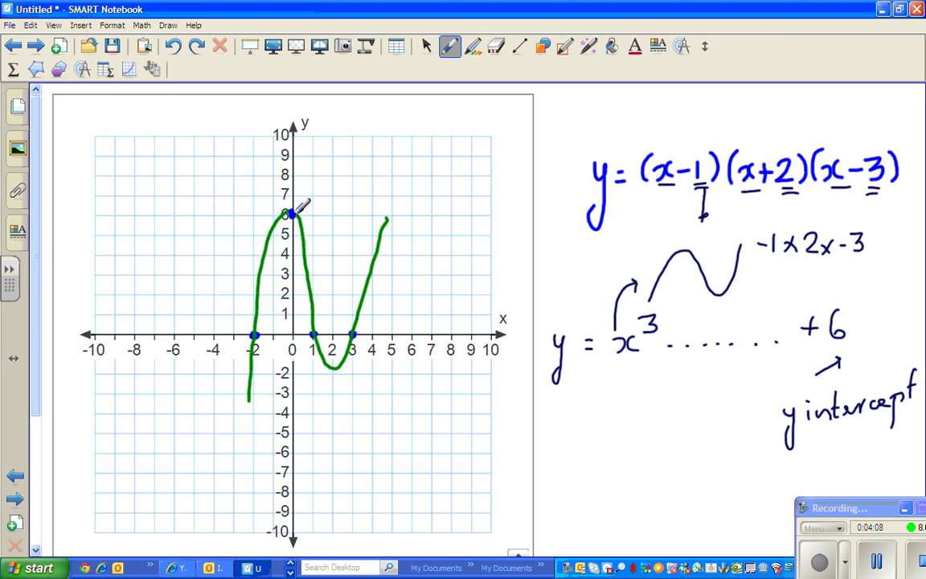
# Neaten the 1 in the first factor, then write and underline the 'x intercept' heading
pyautogui.moveTo(693, 169); pyautogui.dragTo(702, 161)
pyautogui.moveTo(564, 396); pyautogui.dragTo(576, 407)
pyautogui.moveTo(601, 404)
pyautogui.mouseDown()
pyautogui.moveTo(714, 392)
pyautogui.moveTo(730, 418)
pyautogui.moveTo(751, 372)
pyautogui.mouseUp()
pyautogui.moveTo(555, 415); pyautogui.dragTo(744, 412)
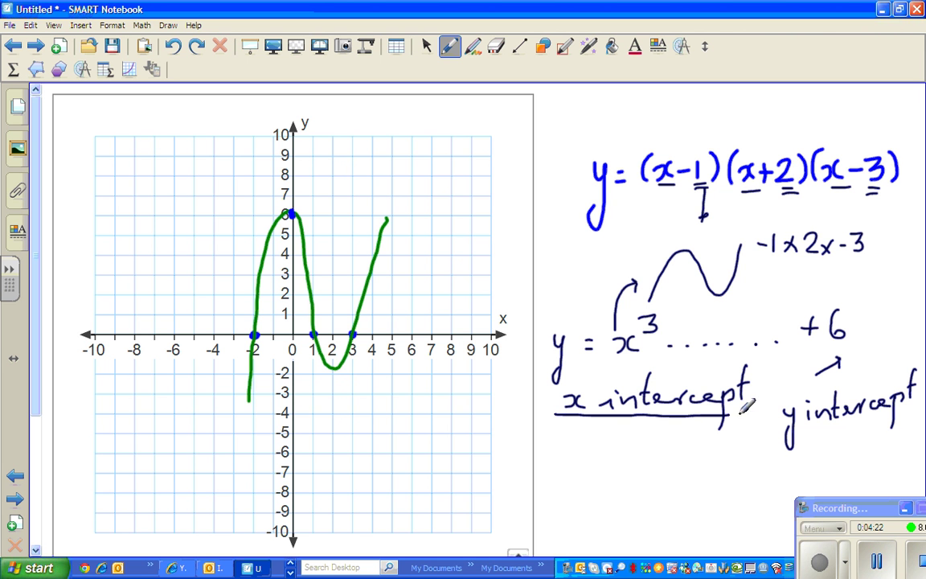
# Write 0 = (x-1)(x+2)(x-3) below the heading
pyautogui.moveTo(555, 447)
pyautogui.mouseDown()
pyautogui.moveTo(554, 467)
pyautogui.moveTo(622, 464)
pyautogui.mouseUp()
pyautogui.moveTo(632, 456); pyautogui.dragTo(649, 464)
pyautogui.moveTo(655, 448)
pyautogui.mouseDown()
pyautogui.moveTo(659, 465)
pyautogui.moveTo(722, 456)
pyautogui.moveTo(715, 464)
pyautogui.mouseUp()
pyautogui.moveTo(725, 451); pyautogui.dragTo(761, 466)
pyautogui.moveTo(770, 455)
pyautogui.mouseDown()
pyautogui.moveTo(786, 465)
pyautogui.moveTo(776, 466)
pyautogui.mouseUp()
pyautogui.moveTo(802, 457)
pyautogui.mouseDown()
pyautogui.moveTo(841, 458)
pyautogui.moveTo(831, 465)
pyautogui.mouseUp()
pyautogui.moveTo(859, 442); pyautogui.dragTo(859, 467)
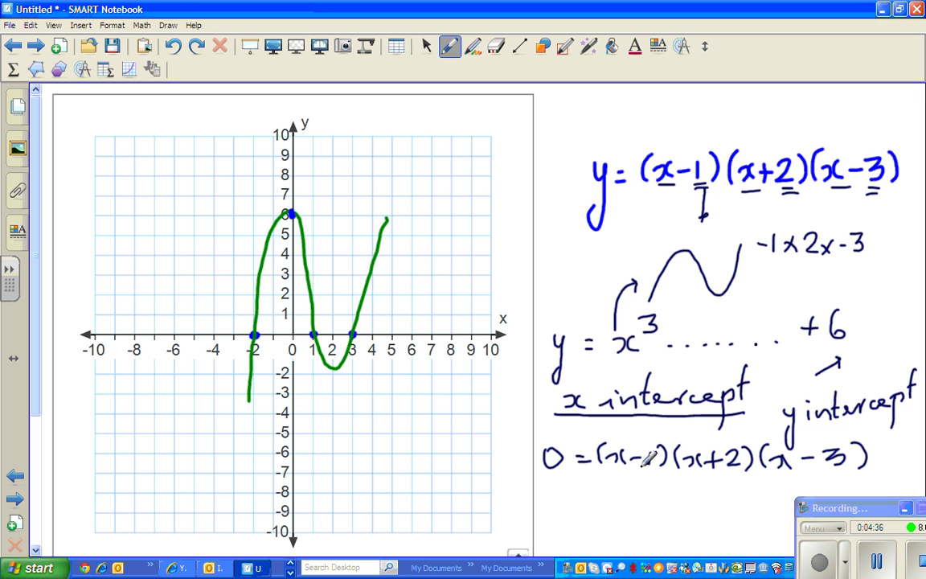
# Draw an arrow down from (x-1) and write the root x = 1
pyautogui.moveTo(637, 472)
pyautogui.mouseDown()
pyautogui.moveTo(637, 499)
pyautogui.moveTo(641, 485)
pyautogui.mouseUp()
pyautogui.moveTo(608, 519); pyautogui.dragTo(620, 527)
pyautogui.moveTo(620, 516)
pyautogui.mouseDown()
pyautogui.moveTo(611, 529)
pyautogui.moveTo(645, 518)
pyautogui.mouseUp()
pyautogui.moveTo(631, 526); pyautogui.dragTo(657, 532)
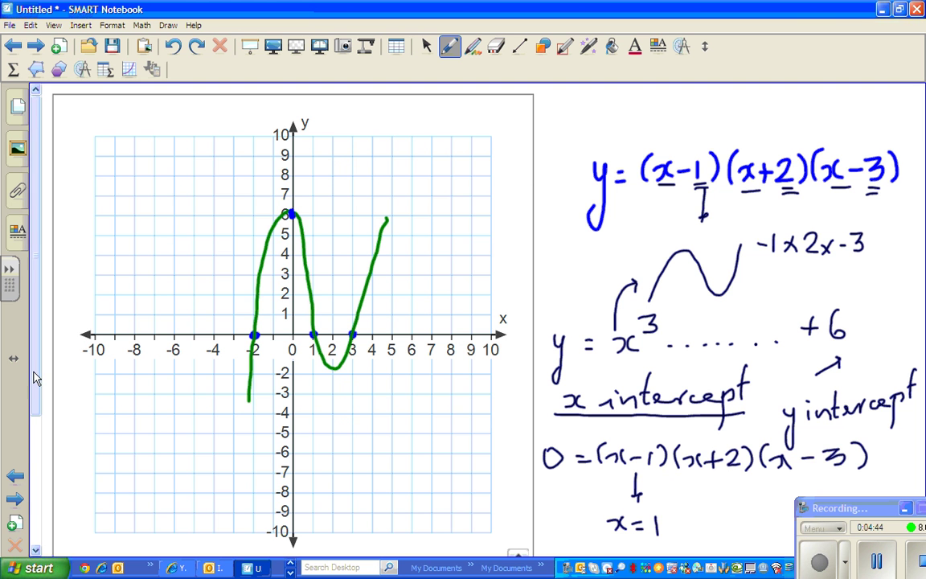
# Draw an arrow under (x+2) and write the root x = -2
pyautogui.scroll(-3, 34, 313)
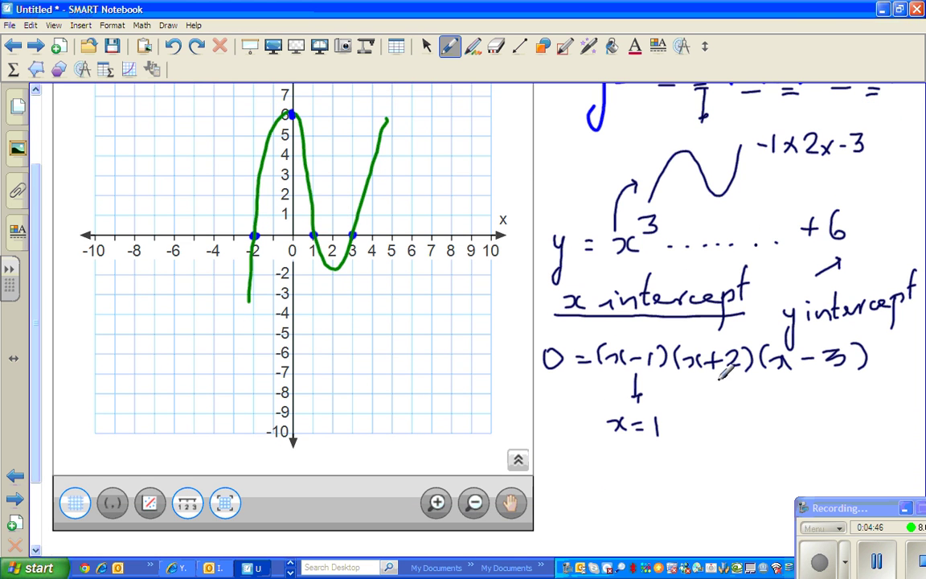
pyautogui.moveTo(717, 372); pyautogui.dragTo(715, 399)
pyautogui.moveTo(711, 394)
pyautogui.mouseDown()
pyautogui.moveTo(722, 391)
pyautogui.moveTo(718, 434)
pyautogui.mouseUp()
pyautogui.moveTo(719, 420)
pyautogui.mouseDown()
pyautogui.moveTo(708, 434)
pyautogui.moveTo(734, 425)
pyautogui.mouseUp()
pyautogui.moveTo(726, 431); pyautogui.dragTo(778, 433)
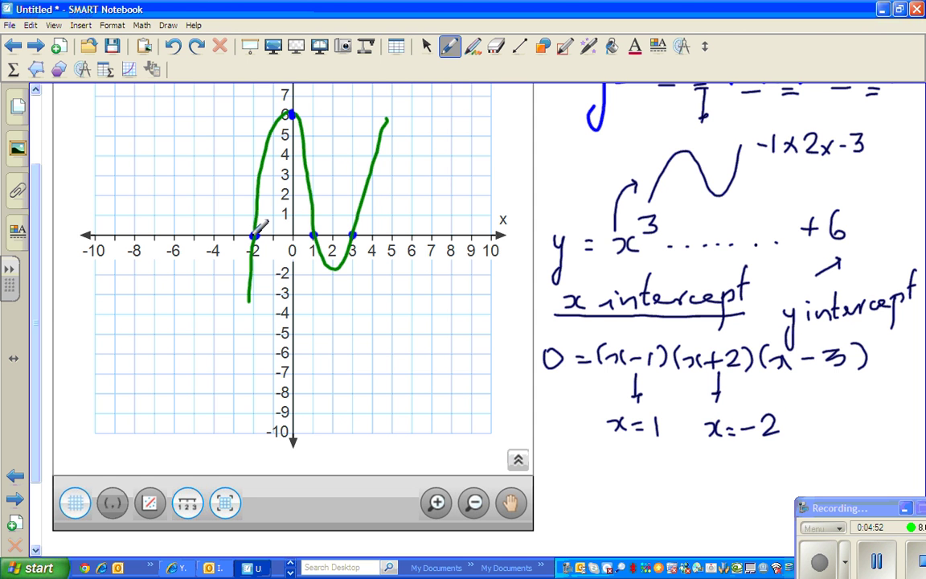
# Draw an arrow under (x-3) and write the root x = 3
pyautogui.moveTo(812, 376); pyautogui.dragTo(810, 395)
pyautogui.moveTo(803, 387)
pyautogui.mouseDown()
pyautogui.moveTo(817, 385)
pyautogui.moveTo(831, 432)
pyautogui.mouseUp()
pyautogui.moveTo(844, 415)
pyautogui.mouseDown()
pyautogui.moveTo(831, 434)
pyautogui.moveTo(868, 417)
pyautogui.mouseUp()
pyautogui.moveTo(854, 427); pyautogui.dragTo(879, 431)
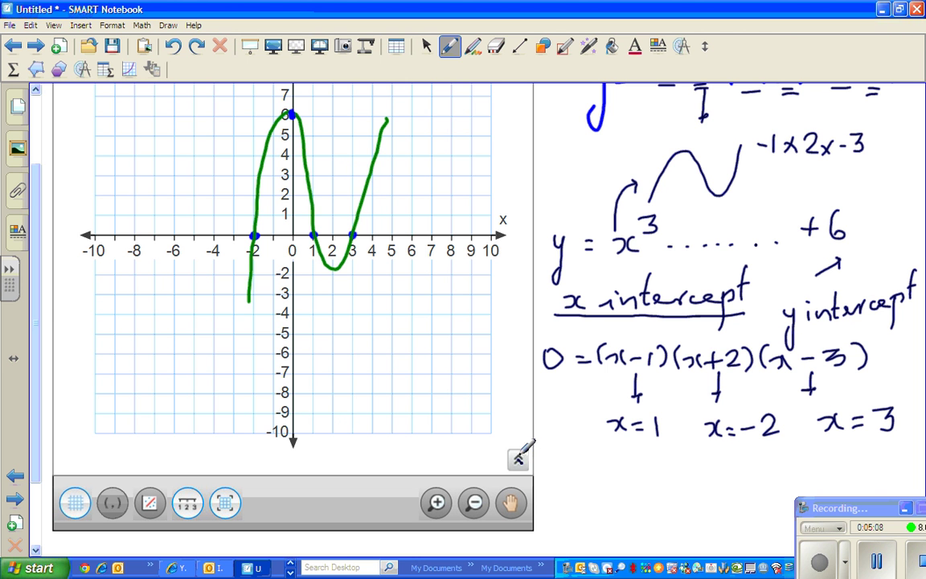
pyautogui.click(428, 49)
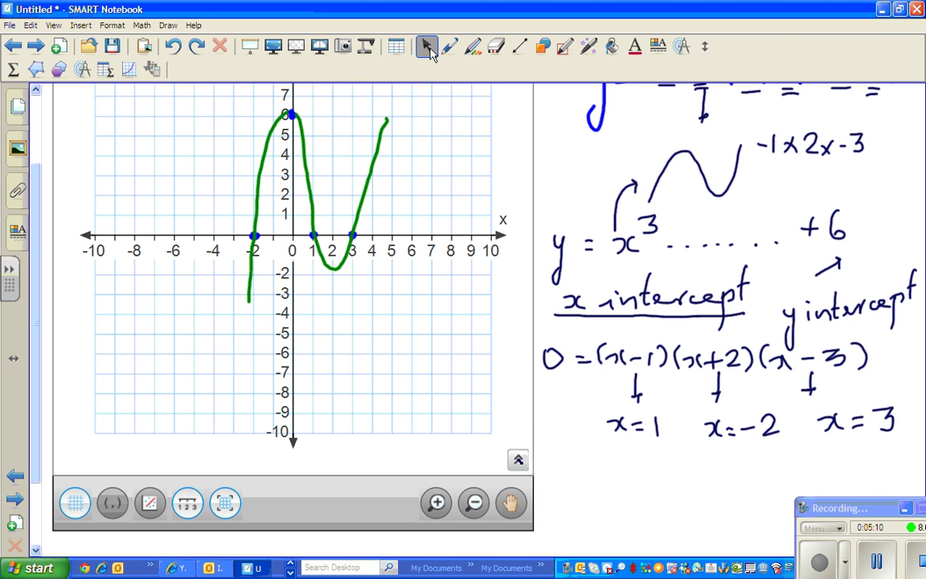
# Move to the next notebook page and return to pen writing
pyautogui.click(520, 462)
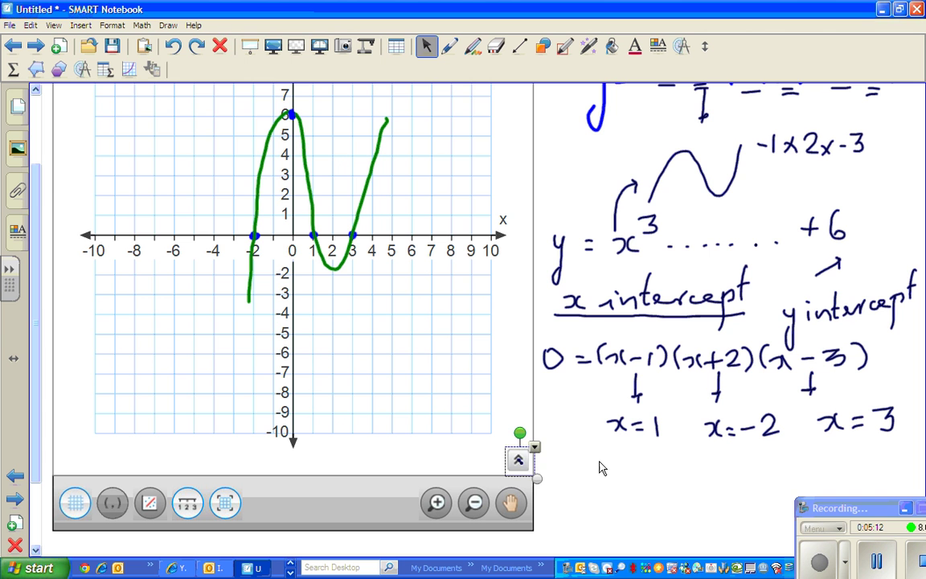
pyautogui.click(543, 453)
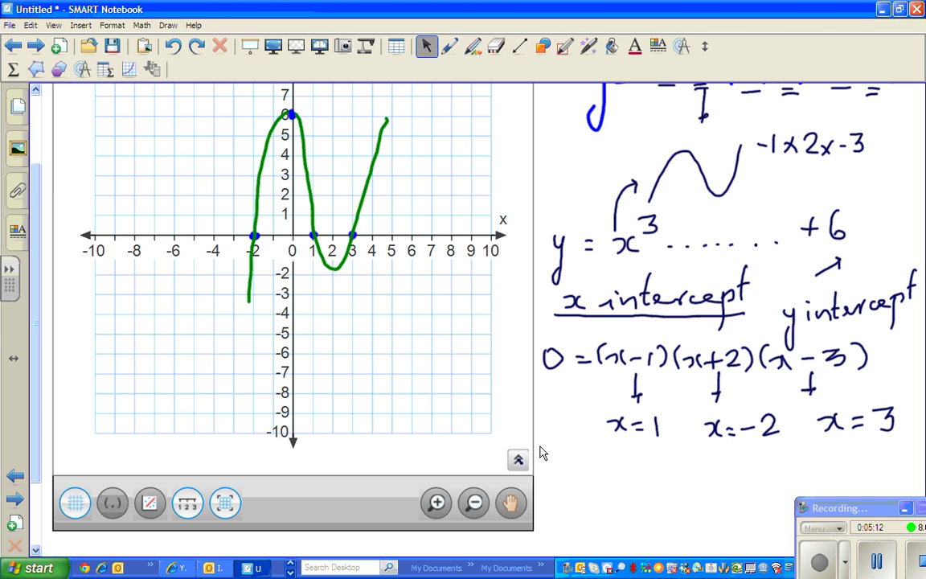
pyautogui.click(16, 498)
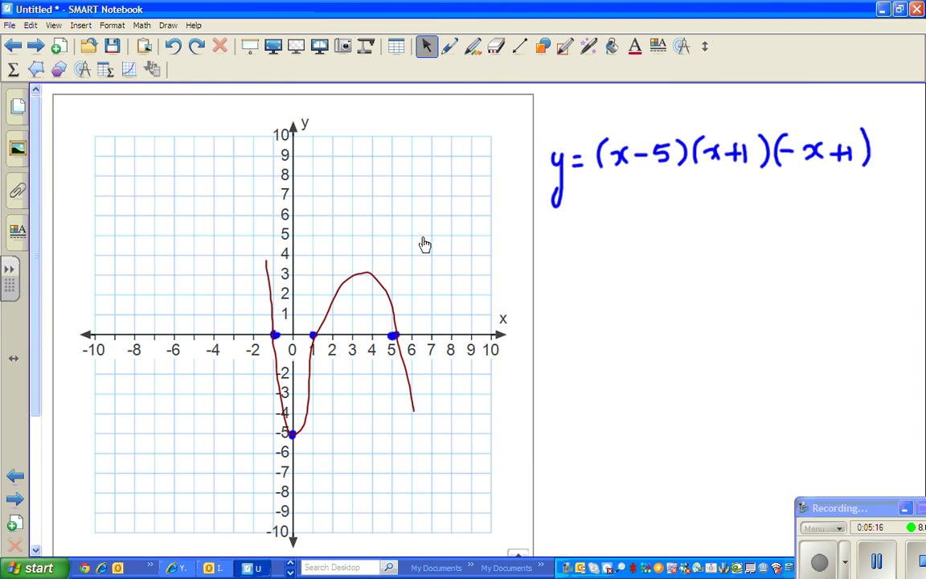
pyautogui.click(449, 45)
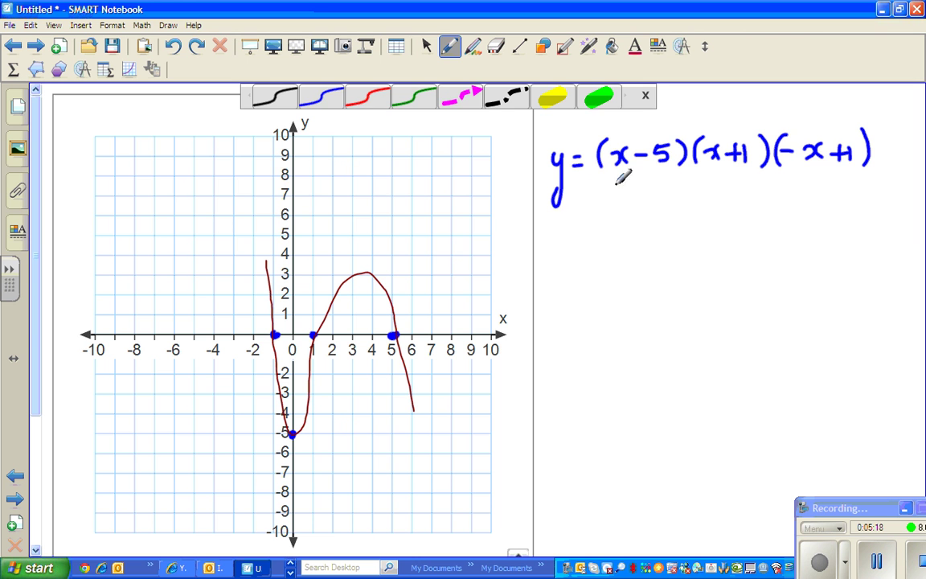
# Write y = below y=(x-5)(x+1)(-x+1) and underline each factor's x
pyautogui.moveTo(558, 218)
pyautogui.mouseDown()
pyautogui.moveTo(571, 217)
pyautogui.moveTo(561, 269)
pyautogui.mouseUp()
pyautogui.moveTo(582, 227); pyautogui.dragTo(593, 227)
pyautogui.moveTo(583, 234); pyautogui.dragTo(593, 233)
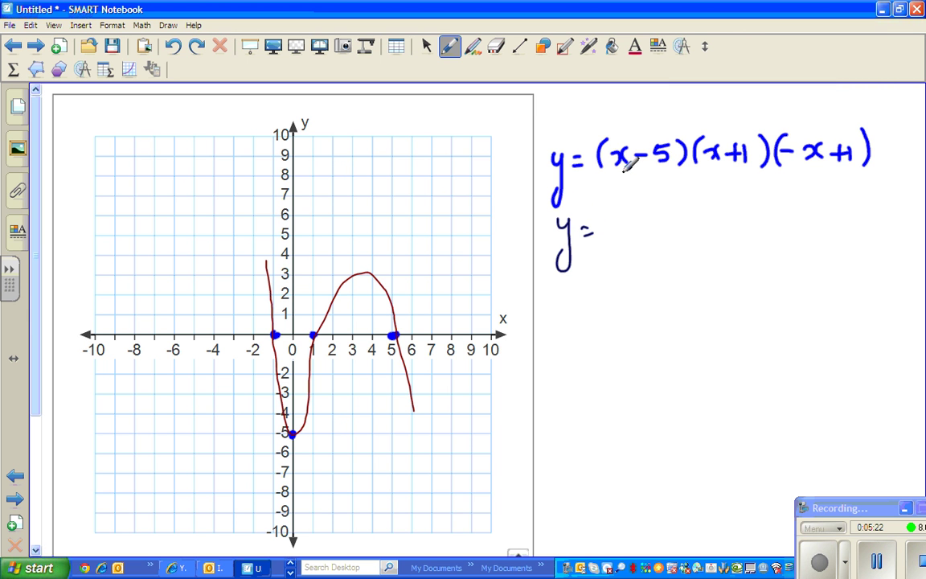
pyautogui.moveTo(617, 171); pyautogui.dragTo(630, 172)
pyautogui.moveTo(714, 164); pyautogui.dragTo(725, 164)
pyautogui.moveTo(804, 167); pyautogui.dragTo(824, 167)
# Write y = -x³ followed by a dotted line, and sketch the end-behaviour shape below
pyautogui.moveTo(604, 215)
pyautogui.mouseDown()
pyautogui.moveTo(637, 218)
pyautogui.moveTo(631, 235)
pyautogui.moveTo(661, 209)
pyautogui.moveTo(651, 217)
pyautogui.mouseUp()
pyautogui.moveTo(632, 251)
pyautogui.mouseDown()
pyautogui.moveTo(633, 273)
pyautogui.moveTo(643, 274)
pyautogui.mouseUp()
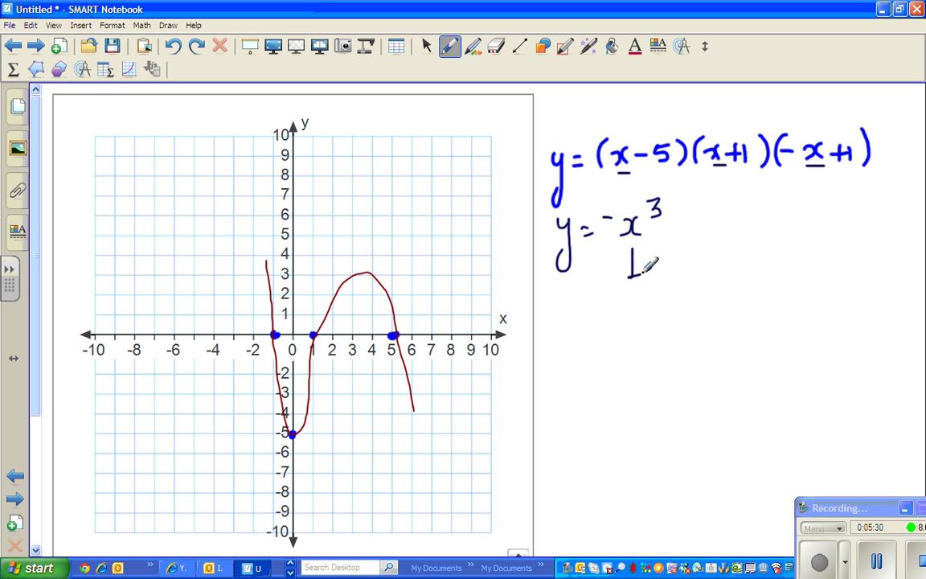
pyautogui.moveTo(596, 310)
pyautogui.mouseDown()
pyautogui.moveTo(600, 362)
pyautogui.moveTo(611, 375)
pyautogui.moveTo(621, 378)
pyautogui.moveTo(655, 317)
pyautogui.moveTo(675, 323)
pyautogui.moveTo(686, 366)
pyautogui.mouseUp()
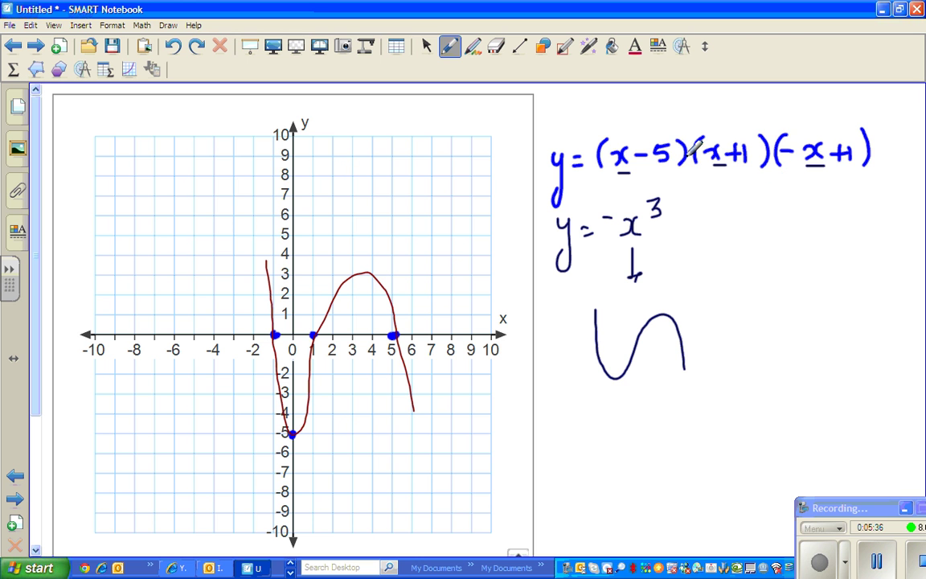
pyautogui.click(668, 229)
pyautogui.click(684, 229)
pyautogui.click(706, 226)
pyautogui.click(728, 226)
pyautogui.click(747, 226)
pyautogui.click(767, 225)
# Double-underline the constants 5, 1 and 1, and write -5x1x1 = -5 above
pyautogui.moveTo(655, 165); pyautogui.dragTo(672, 167)
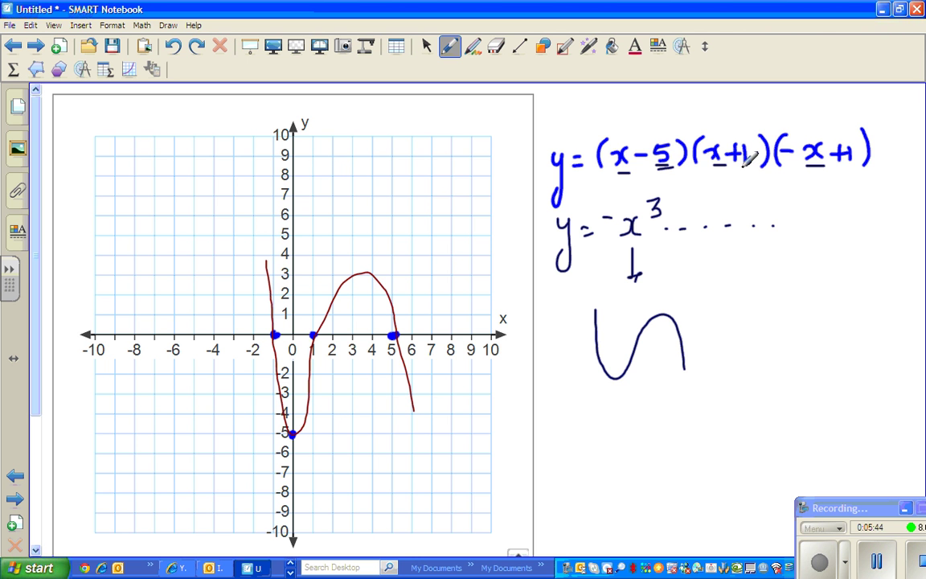
pyautogui.moveTo(740, 168); pyautogui.dragTo(753, 173)
pyautogui.moveTo(849, 168); pyautogui.dragTo(862, 172)
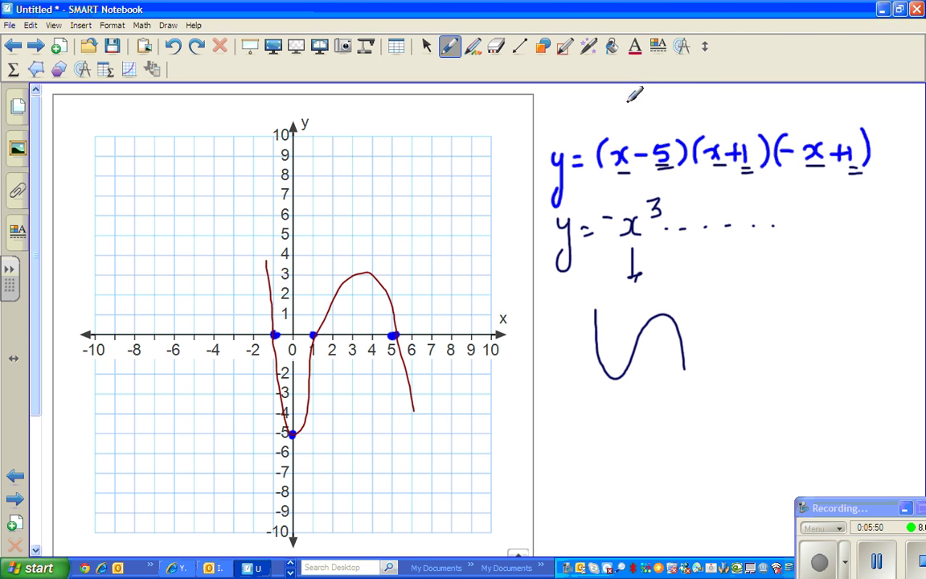
pyautogui.moveTo(623, 103); pyautogui.dragTo(688, 112)
pyautogui.moveTo(689, 98)
pyautogui.mouseDown()
pyautogui.moveTo(675, 113)
pyautogui.moveTo(718, 109)
pyautogui.mouseUp()
pyautogui.moveTo(718, 96)
pyautogui.mouseDown()
pyautogui.moveTo(703, 109)
pyautogui.moveTo(767, 101)
pyautogui.mouseUp()
pyautogui.moveTo(749, 108); pyautogui.dragTo(795, 100)
pyautogui.moveTo(808, 95)
pyautogui.mouseDown()
pyautogui.moveTo(805, 112)
pyautogui.moveTo(822, 94)
pyautogui.mouseUp()
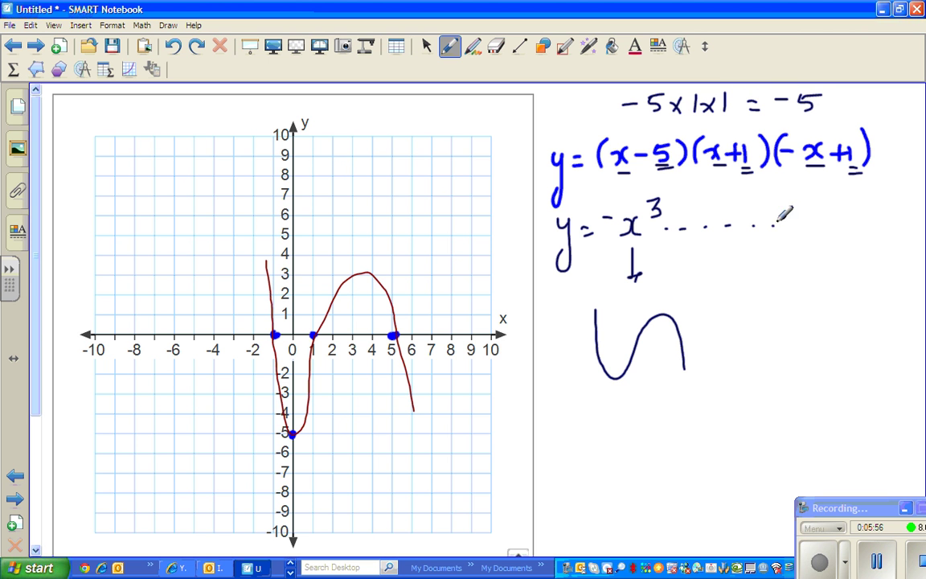
# Add -5 after the dots and label it 'y intercept' with an arrow
pyautogui.moveTo(804, 219)
pyautogui.mouseDown()
pyautogui.moveTo(830, 227)
pyautogui.moveTo(846, 208)
pyautogui.mouseUp()
pyautogui.moveTo(800, 270); pyautogui.dragTo(824, 254)
pyautogui.moveTo(814, 255); pyautogui.dragTo(823, 262)
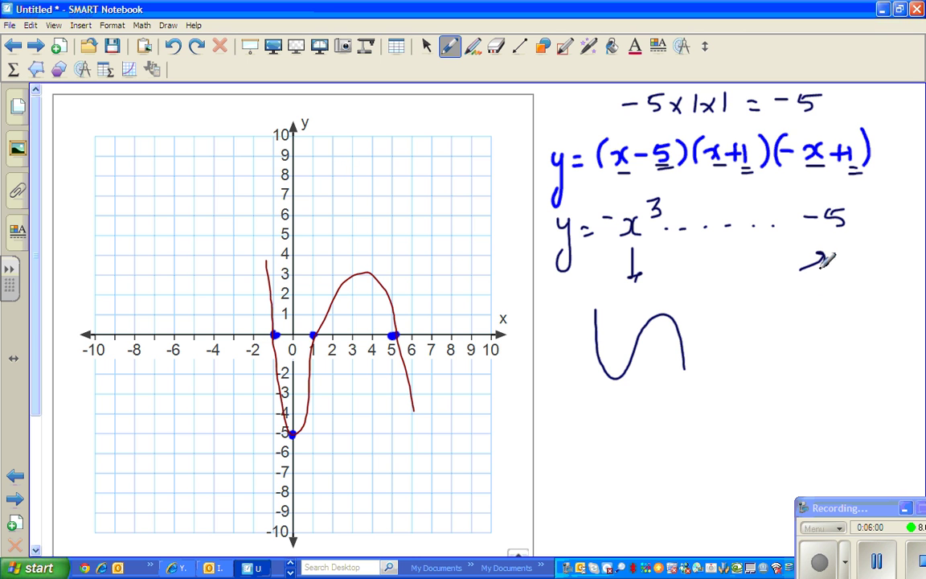
pyautogui.moveTo(789, 291); pyautogui.dragTo(795, 304)
pyautogui.moveTo(801, 292)
pyautogui.mouseDown()
pyautogui.moveTo(785, 335)
pyautogui.moveTo(811, 315)
pyautogui.moveTo(831, 315)
pyautogui.mouseUp()
pyautogui.moveTo(837, 279); pyautogui.dragTo(840, 304)
pyautogui.moveTo(832, 291)
pyautogui.mouseDown()
pyautogui.moveTo(885, 286)
pyautogui.moveTo(888, 316)
pyautogui.mouseUp()
pyautogui.moveTo(889, 283); pyautogui.dragTo(907, 289)
pyautogui.moveTo(900, 272); pyautogui.dragTo(912, 271)
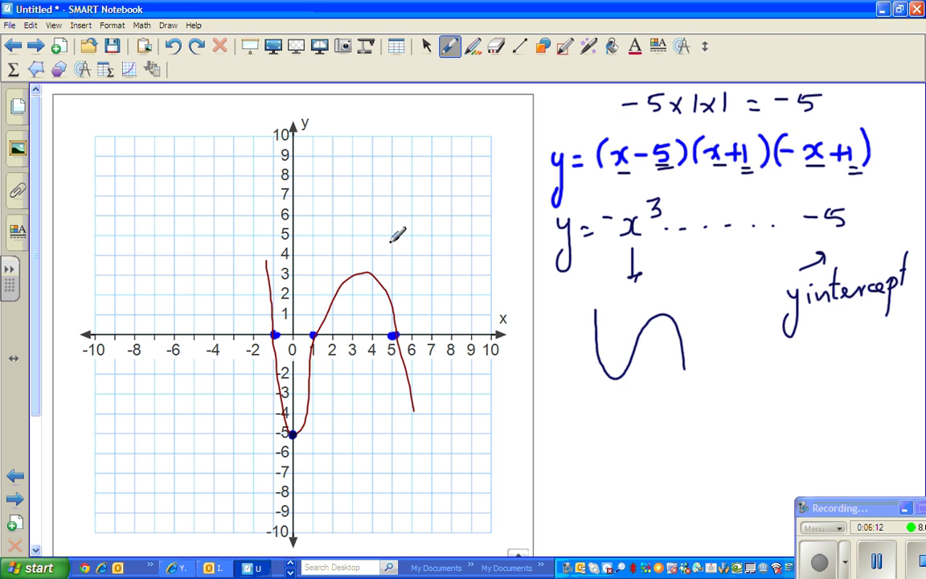
# Write an underlined 'x intercept' heading and y = (x-5)(x+1)(-x+1) below it
pyautogui.moveTo(586, 396)
pyautogui.mouseDown()
pyautogui.moveTo(587, 408)
pyautogui.moveTo(608, 408)
pyautogui.moveTo(727, 395)
pyautogui.moveTo(755, 383)
pyautogui.moveTo(765, 420)
pyautogui.moveTo(790, 369)
pyautogui.mouseUp()
pyautogui.moveTo(561, 418); pyautogui.dragTo(802, 411)
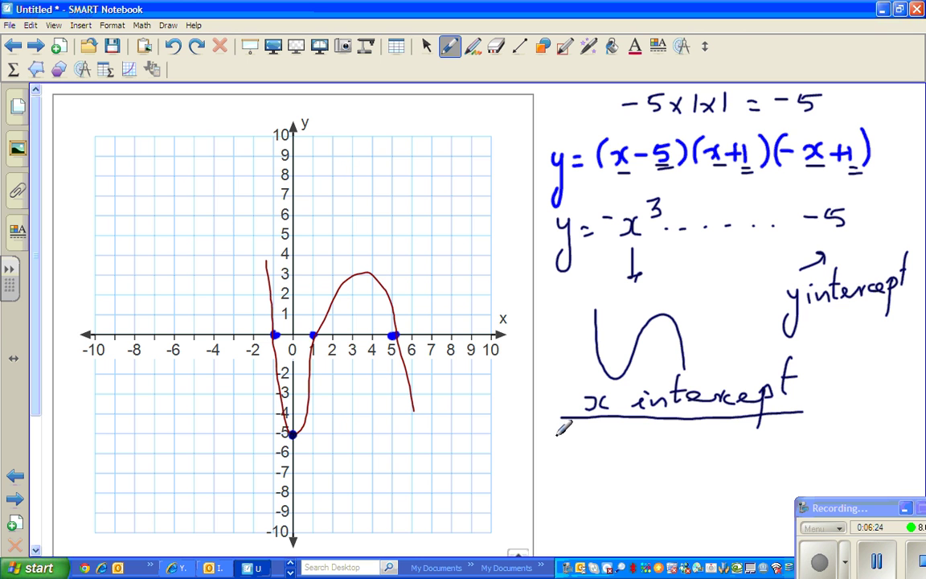
pyautogui.moveTo(559, 438); pyautogui.dragTo(562, 485)
pyautogui.moveTo(594, 443); pyautogui.dragTo(604, 443)
pyautogui.moveTo(595, 450); pyautogui.dragTo(622, 453)
pyautogui.moveTo(641, 438)
pyautogui.mouseDown()
pyautogui.moveTo(661, 448)
pyautogui.moveTo(743, 447)
pyautogui.mouseUp()
pyautogui.moveTo(760, 439)
pyautogui.mouseDown()
pyautogui.moveTo(770, 438)
pyautogui.moveTo(763, 448)
pyautogui.mouseUp()
pyautogui.moveTo(773, 431)
pyautogui.mouseDown()
pyautogui.moveTo(774, 450)
pyautogui.moveTo(784, 452)
pyautogui.moveTo(821, 439)
pyautogui.moveTo(849, 450)
pyautogui.moveTo(837, 451)
pyautogui.moveTo(876, 440)
pyautogui.mouseUp()
pyautogui.moveTo(870, 433)
pyautogui.mouseDown()
pyautogui.moveTo(870, 451)
pyautogui.moveTo(884, 451)
pyautogui.mouseUp()
pyautogui.moveTo(894, 419); pyautogui.dragTo(899, 452)
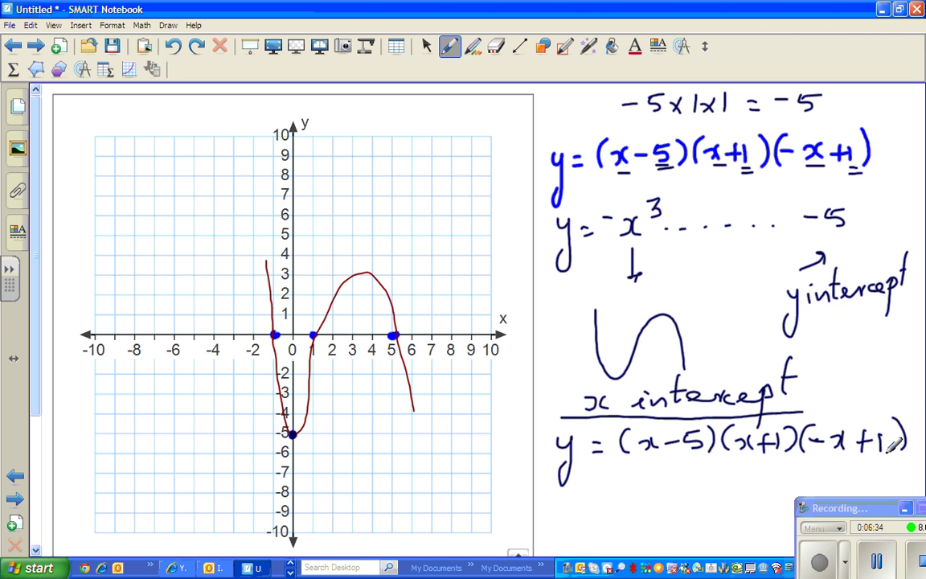
# Draw an arrow down from (x-5) and write the root x = 5
pyautogui.moveTo(663, 460); pyautogui.dragTo(664, 484)
pyautogui.moveTo(655, 476); pyautogui.dragTo(673, 481)
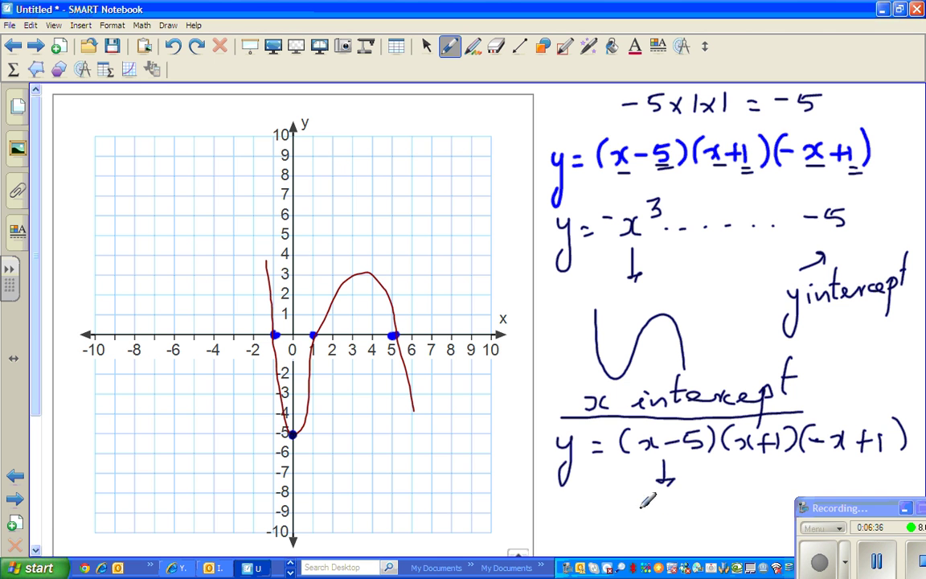
pyautogui.scroll(-2, 33, 397)
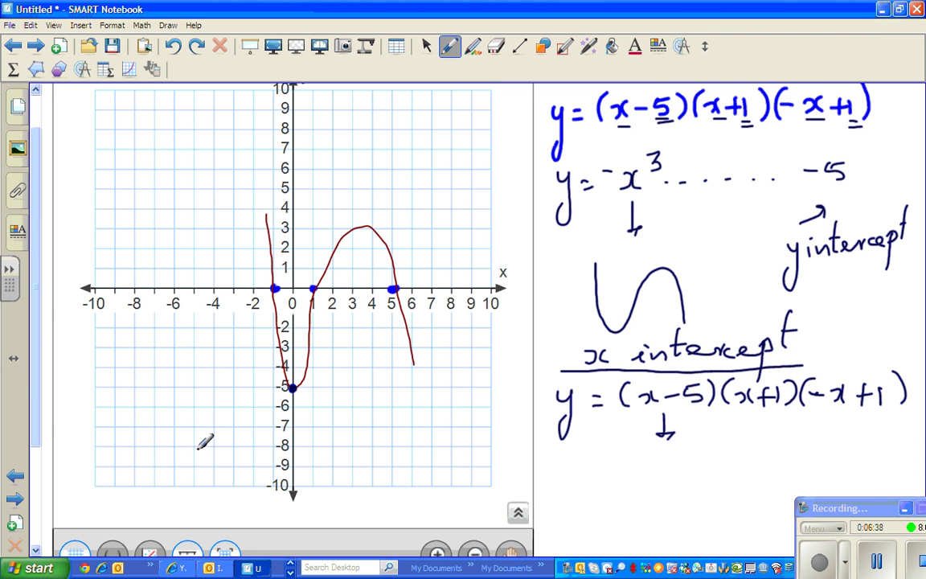
pyautogui.moveTo(621, 465); pyautogui.dragTo(634, 480)
pyautogui.moveTo(642, 464)
pyautogui.mouseDown()
pyautogui.moveTo(624, 481)
pyautogui.moveTo(670, 467)
pyautogui.mouseUp()
pyautogui.moveTo(653, 476); pyautogui.dragTo(682, 478)
pyautogui.moveTo(685, 452)
pyautogui.mouseDown()
pyautogui.moveTo(696, 453)
pyautogui.moveTo(684, 478)
pyautogui.mouseUp()
# Write x = -1 under (x+1) and begin the third root under (-x+1)
pyautogui.moveTo(762, 408)
pyautogui.mouseDown()
pyautogui.moveTo(763, 435)
pyautogui.moveTo(769, 426)
pyautogui.mouseUp()
pyautogui.moveTo(747, 461)
pyautogui.mouseDown()
pyautogui.moveTo(750, 477)
pyautogui.moveTo(774, 464)
pyautogui.mouseUp()
pyautogui.moveTo(769, 471); pyautogui.dragTo(774, 471)
pyautogui.moveTo(778, 467); pyautogui.dragTo(803, 475)
pyautogui.moveTo(866, 411)
pyautogui.mouseDown()
pyautogui.moveTo(855, 476)
pyautogui.moveTo(886, 464)
pyautogui.mouseUp()
pyautogui.moveTo(874, 473); pyautogui.dragTo(886, 472)
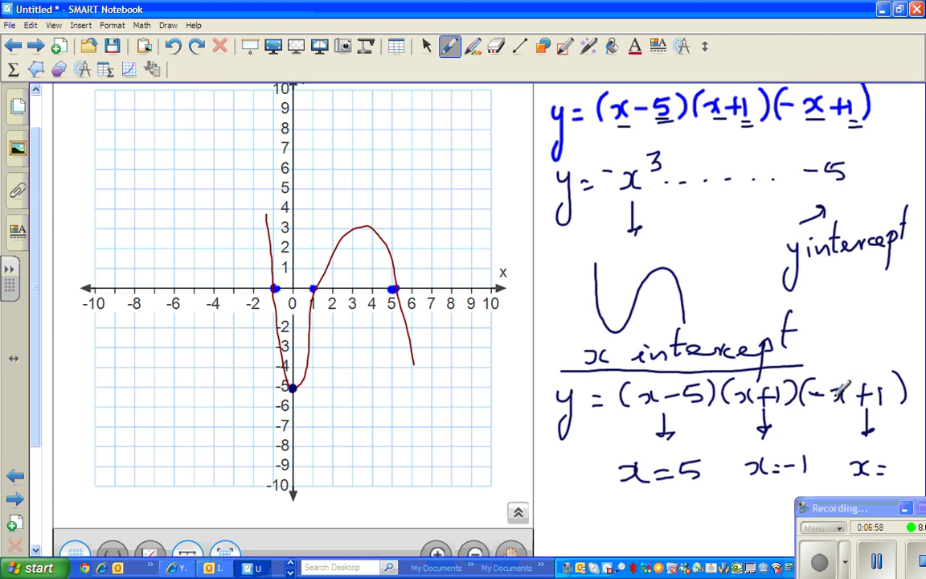
pyautogui.moveTo(894, 451); pyautogui.dragTo(892, 464)
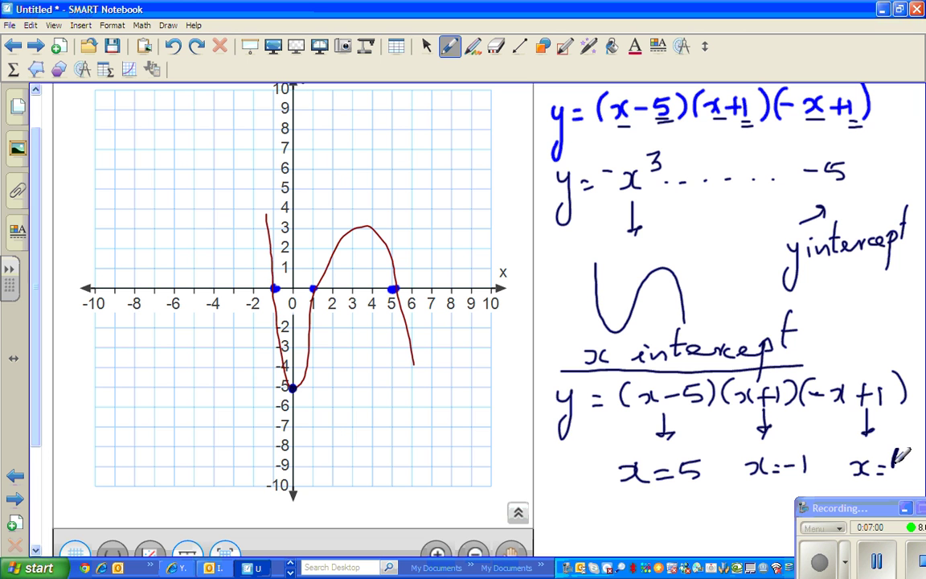